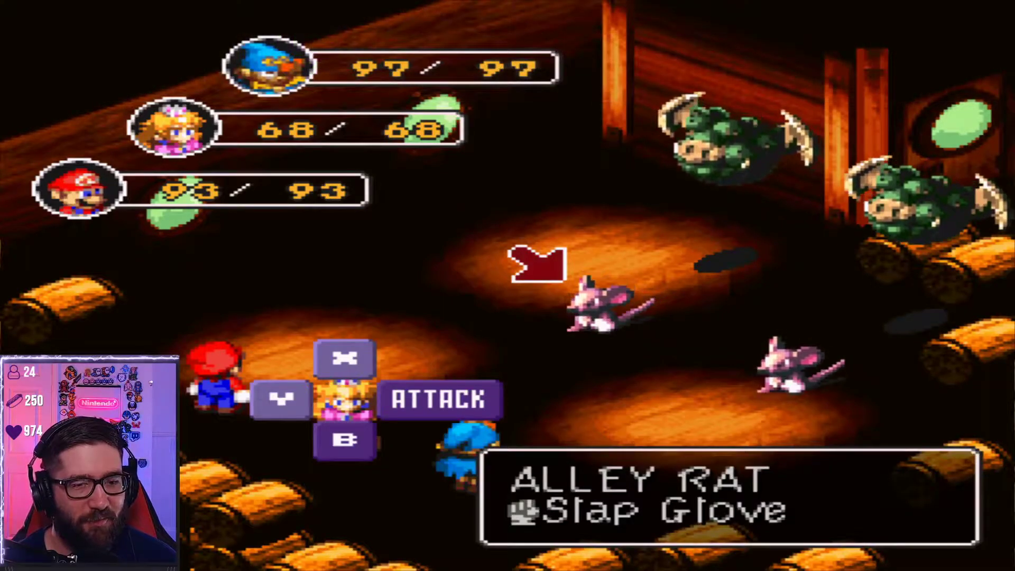
Retarget Peach's attack from the Alley Rat to the upper Gorgon and confirm it.
key(Up)
key(Return)
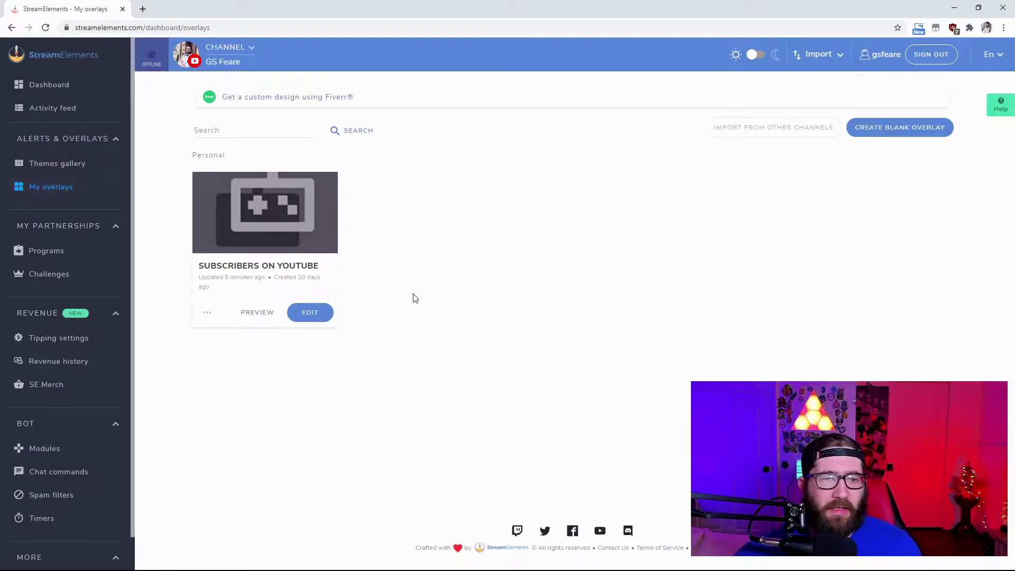
Start a blank overlay, then back out to the overlays list.
click(900, 132)
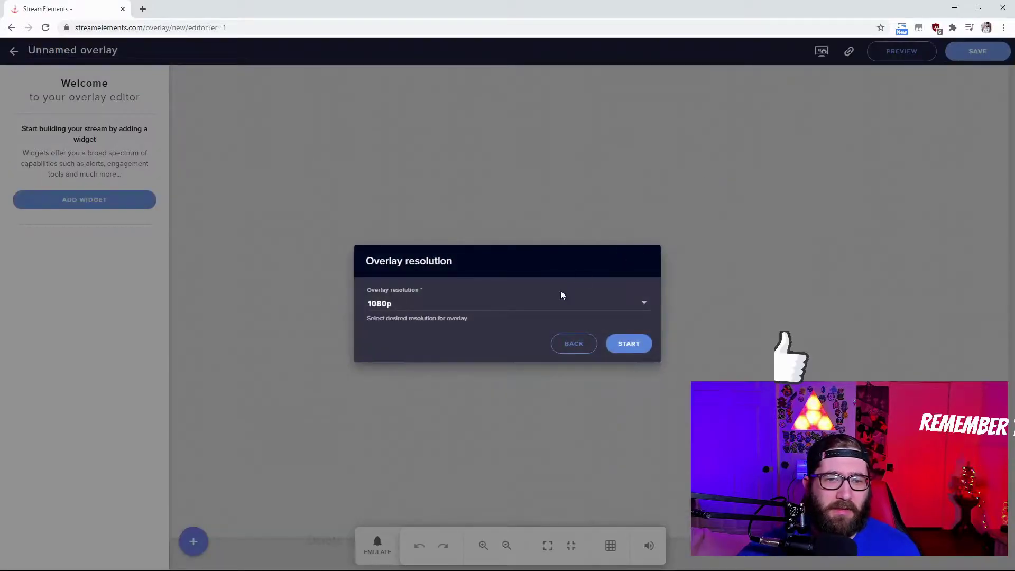
click(574, 344)
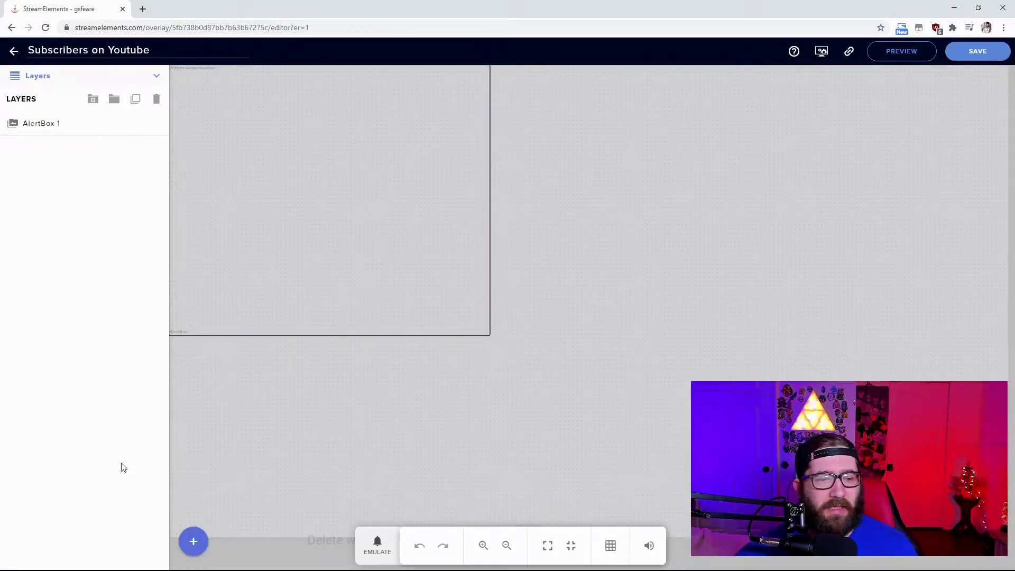
Select the AlertBox 1 layer and expand its settings to show the five alert types.
click(194, 542)
mouse_move(234, 316)
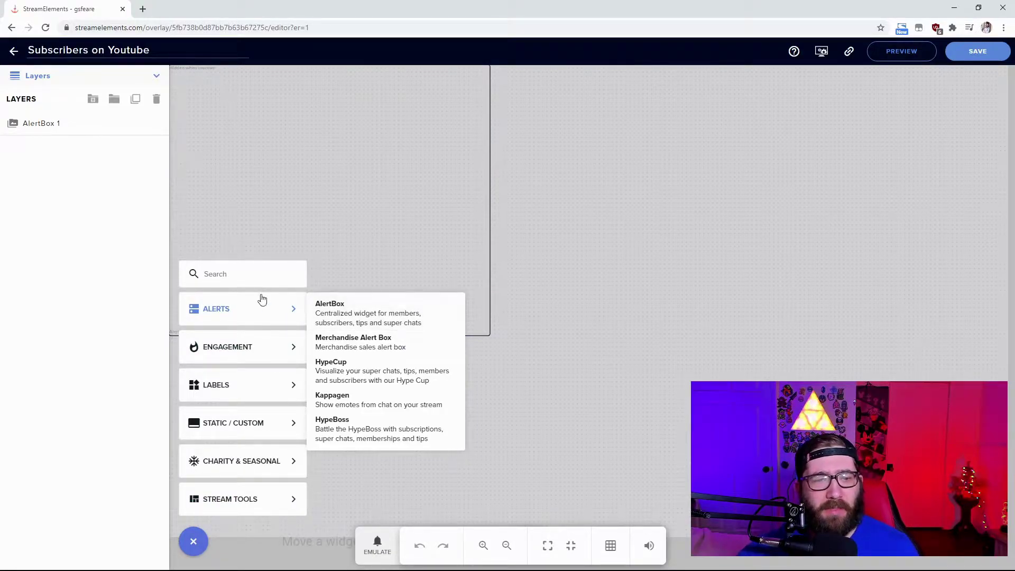
click(52, 125)
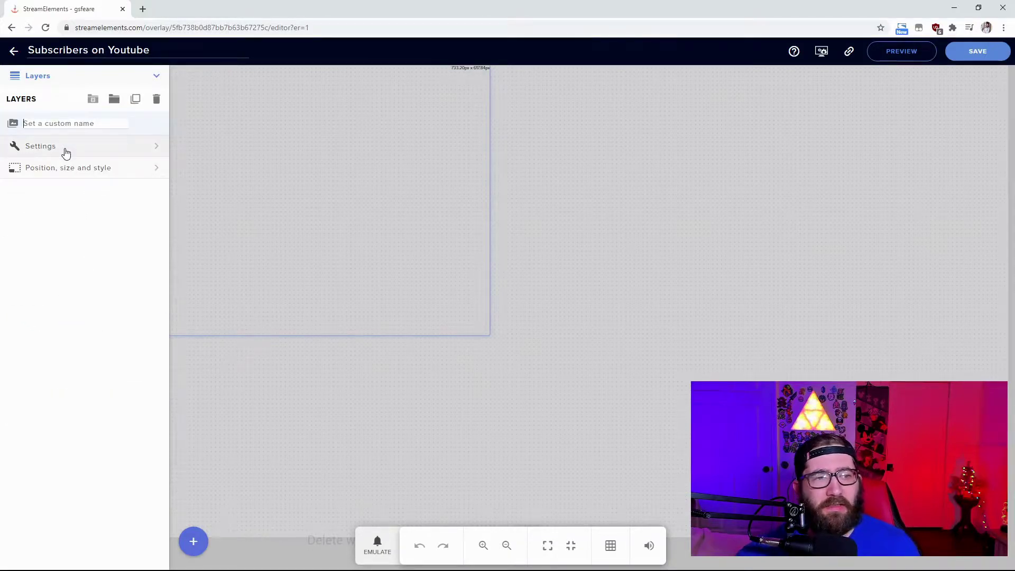
click(65, 150)
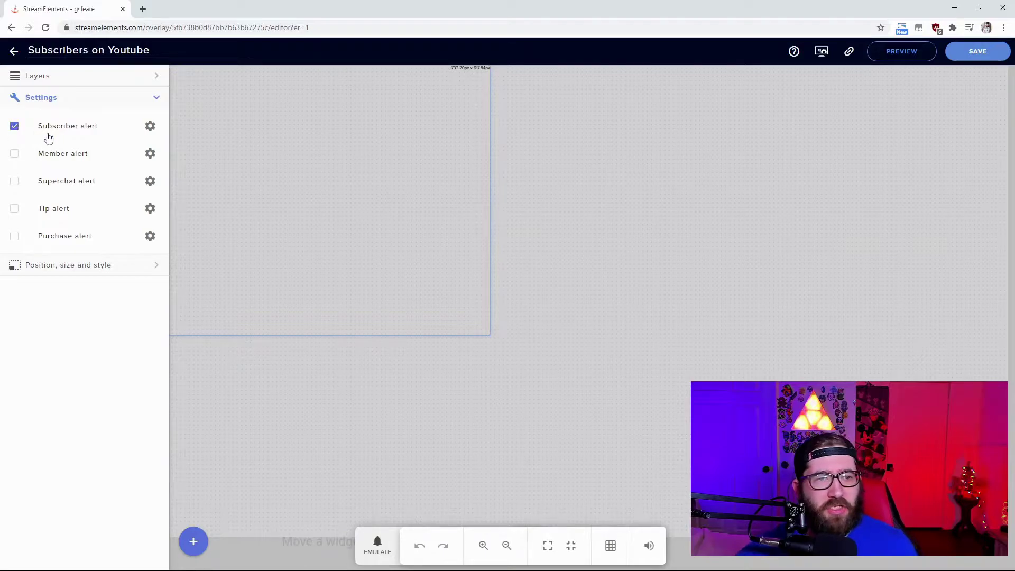
Open the Subscriber alert's advanced settings and emulate a test Subscriber event.
click(150, 126)
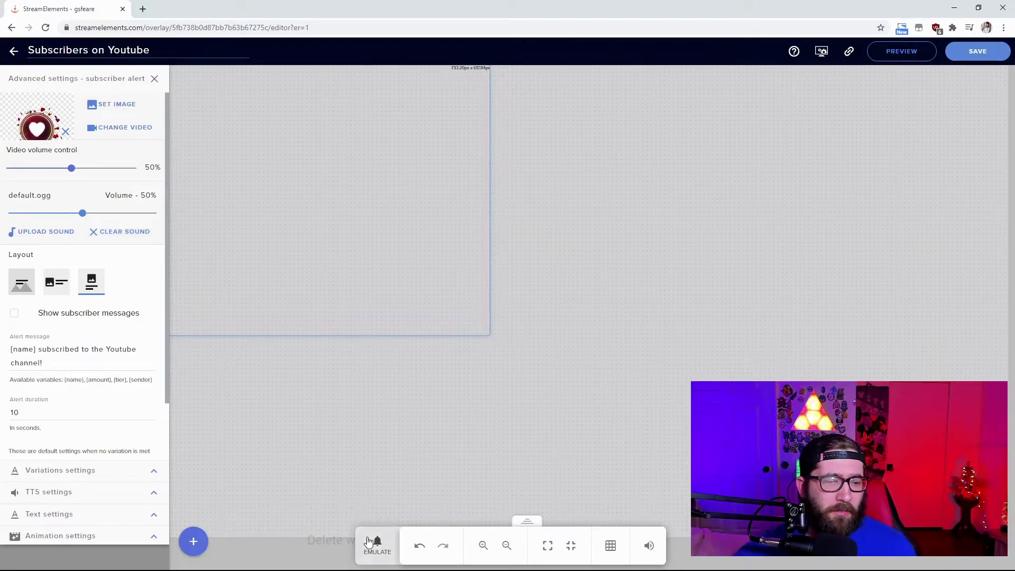
scroll(115, 307, down, 1)
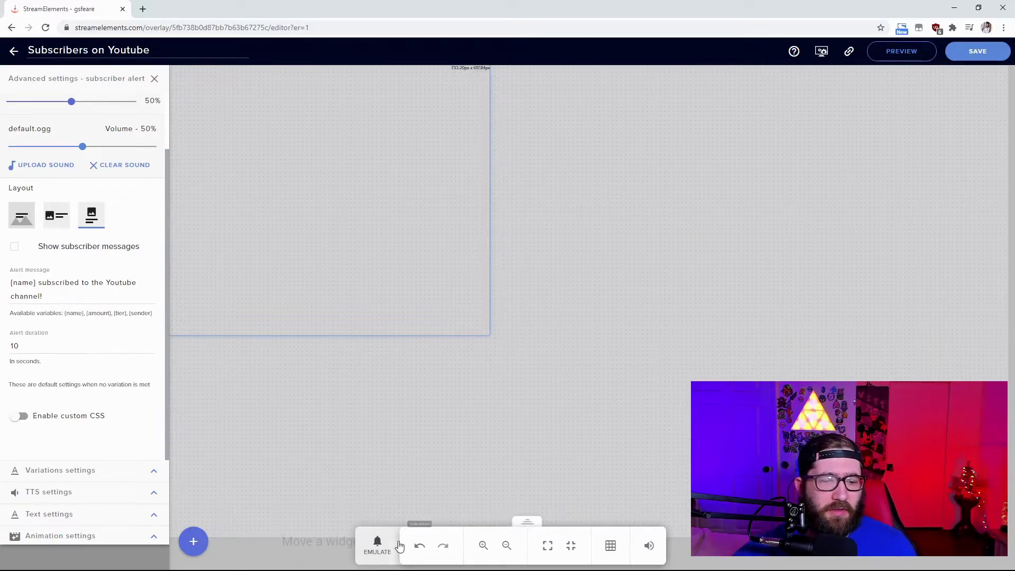
click(383, 549)
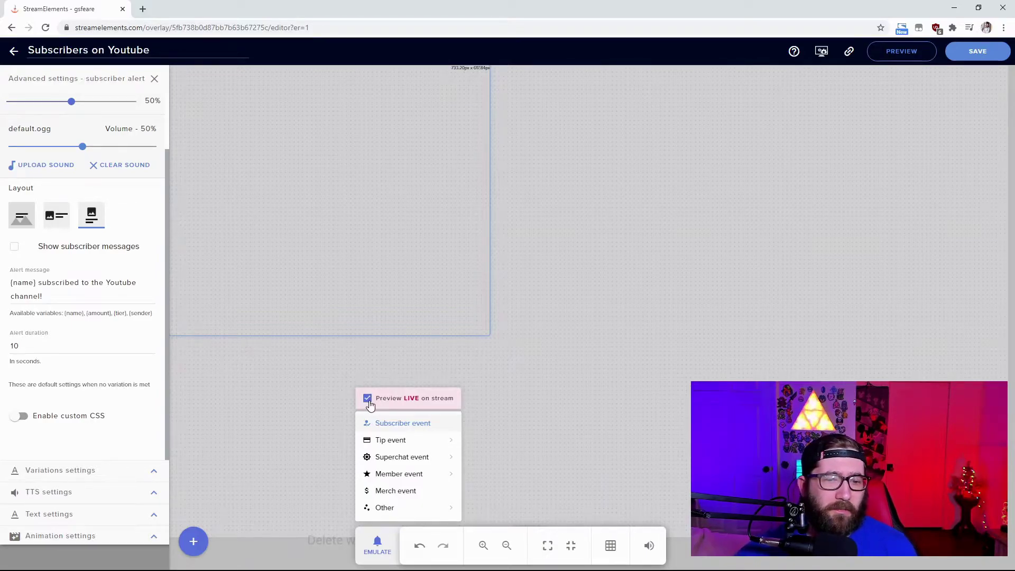
click(415, 431)
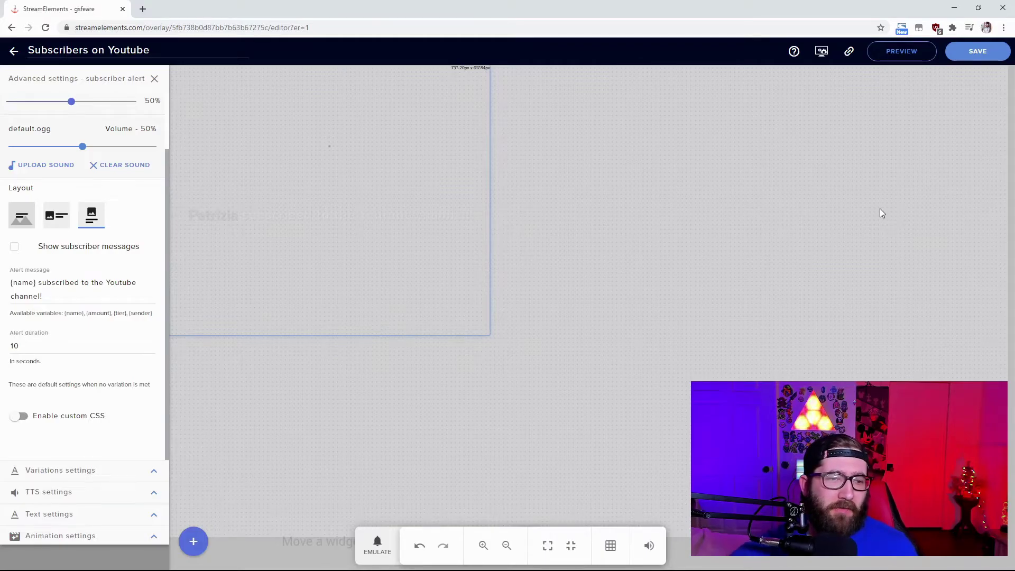
Save the Subscribers on Youtube overlay and copy its overlay URL.
scroll(27, 292, up, 2)
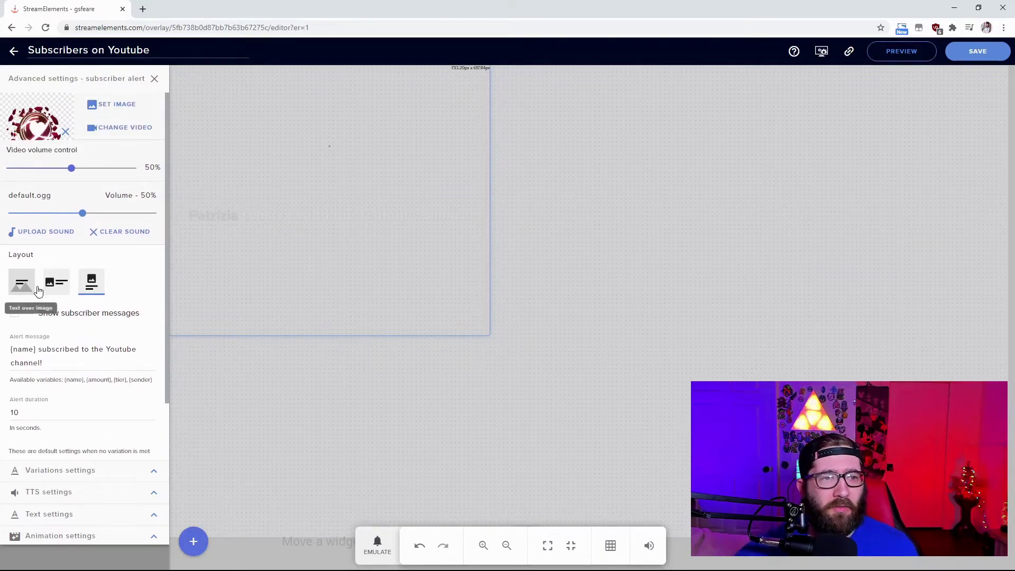
click(982, 53)
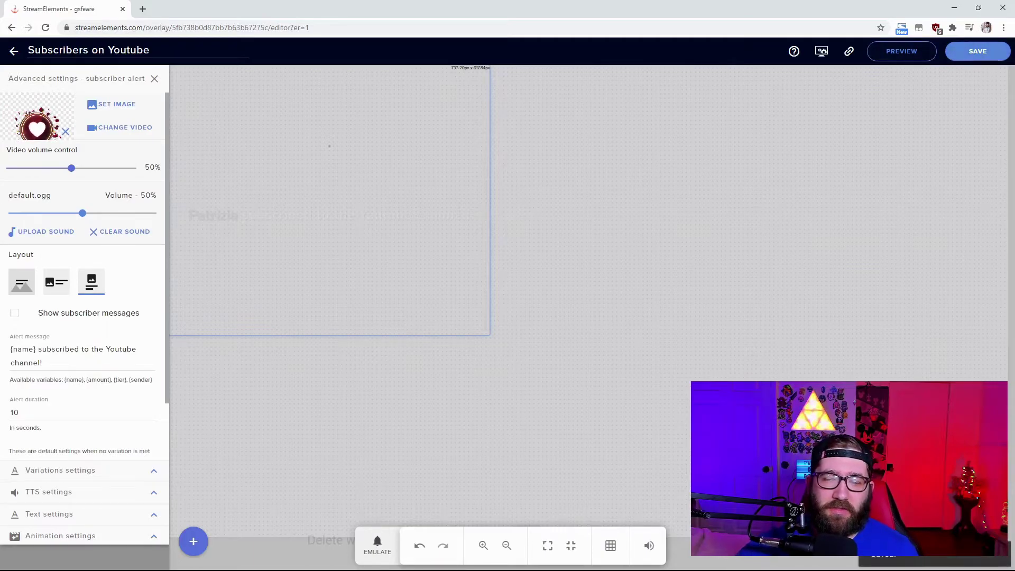
click(848, 52)
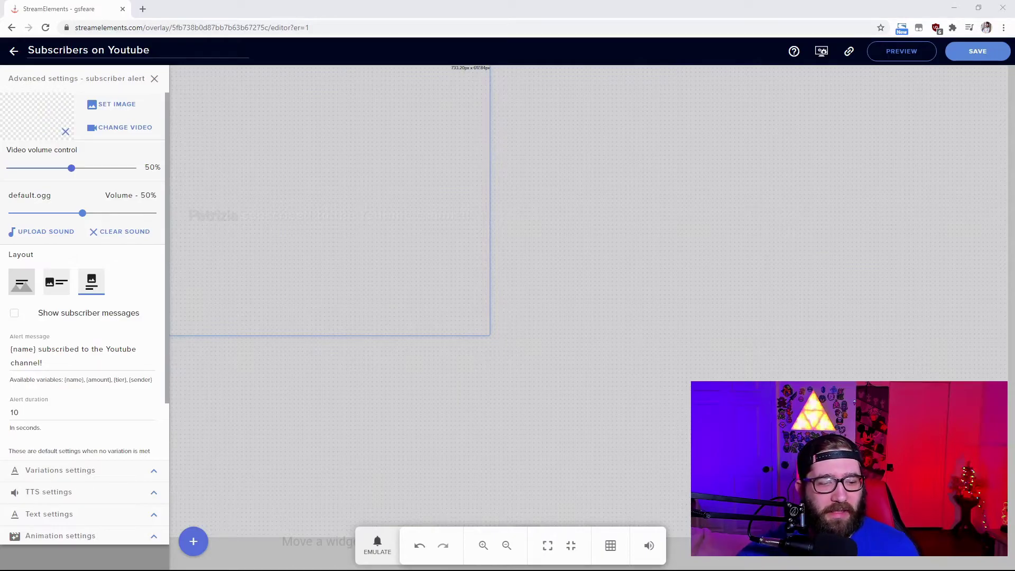
In OBS, add a new Browser source pointing at the pasted StreamElements overlay URL.
key(alt+Tab)
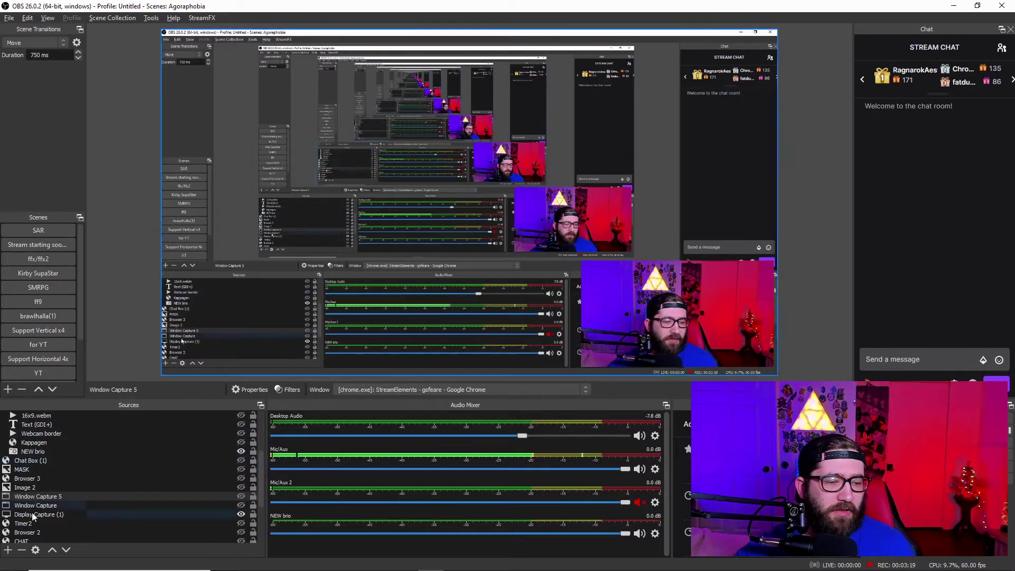
click(9, 551)
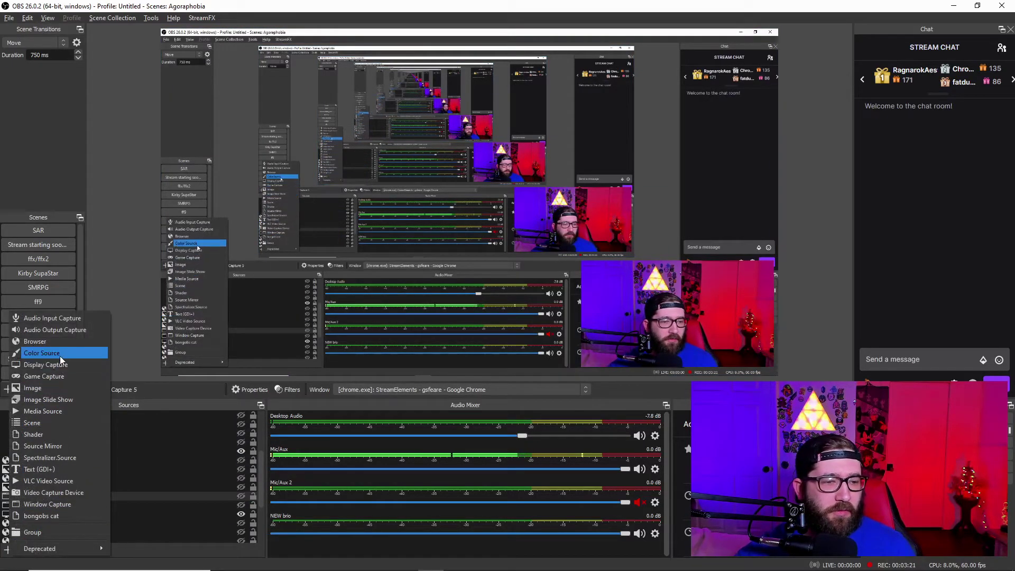
click(59, 341)
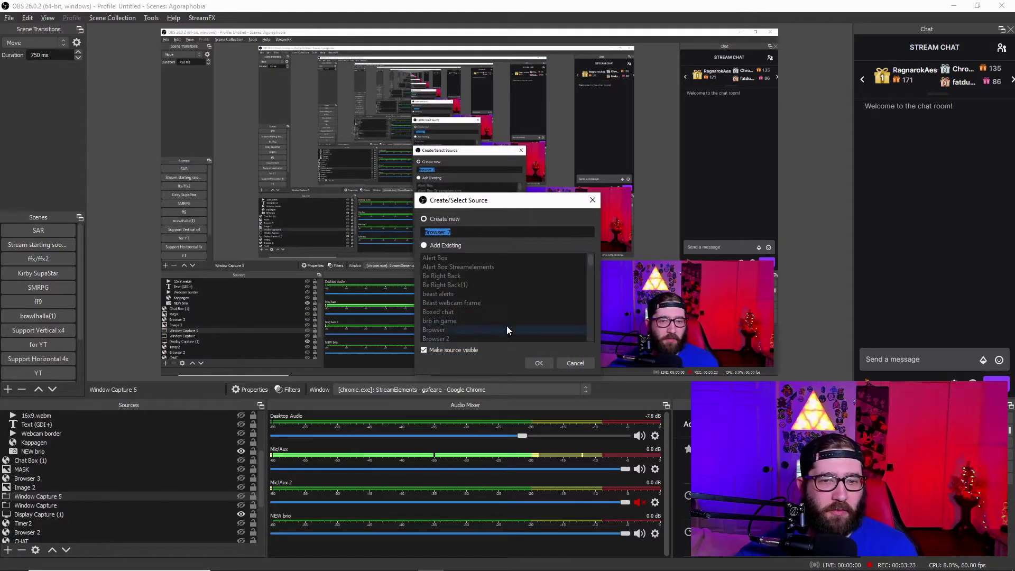
key(Return)
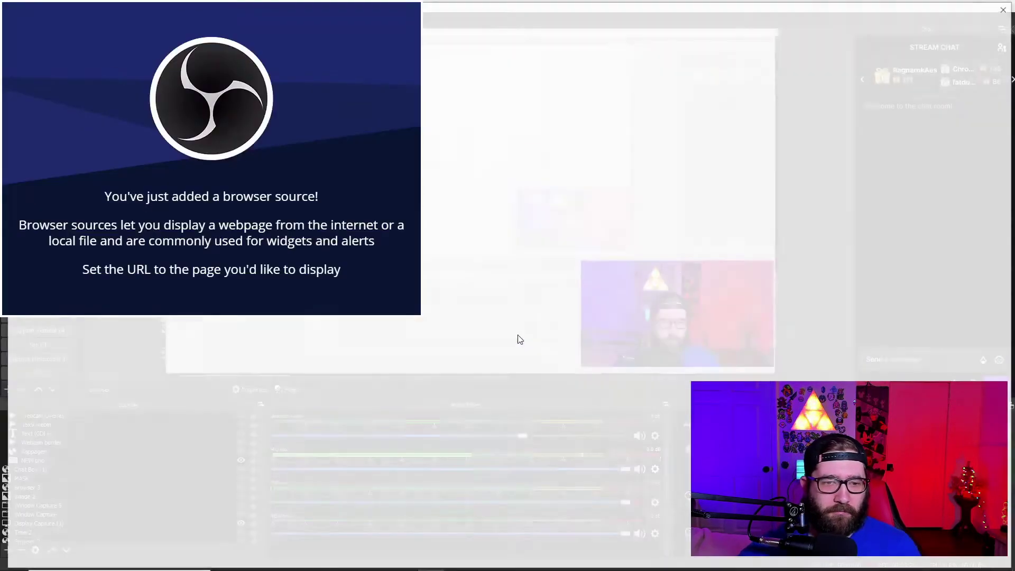
drag(283, 357, 24, 360)
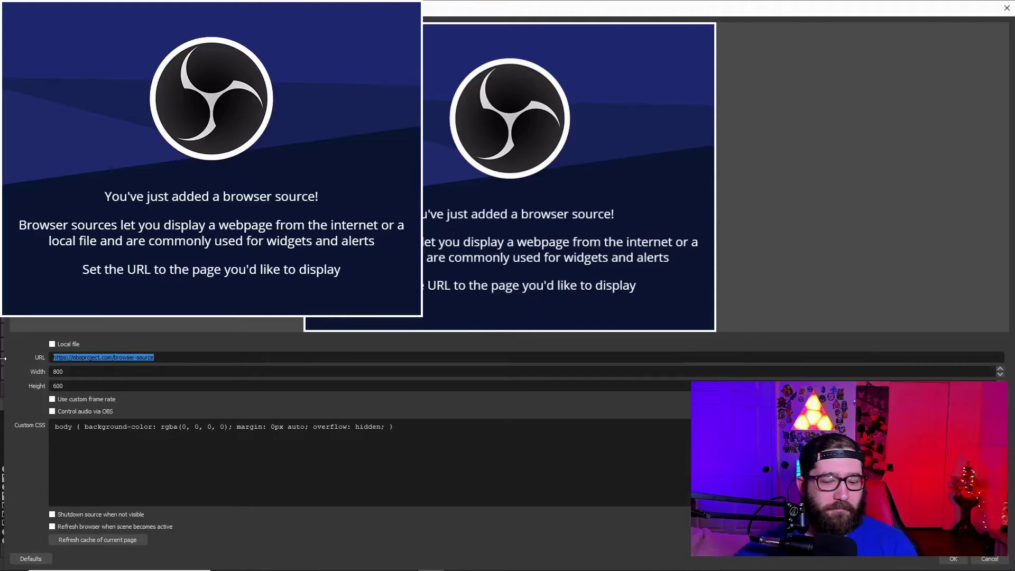
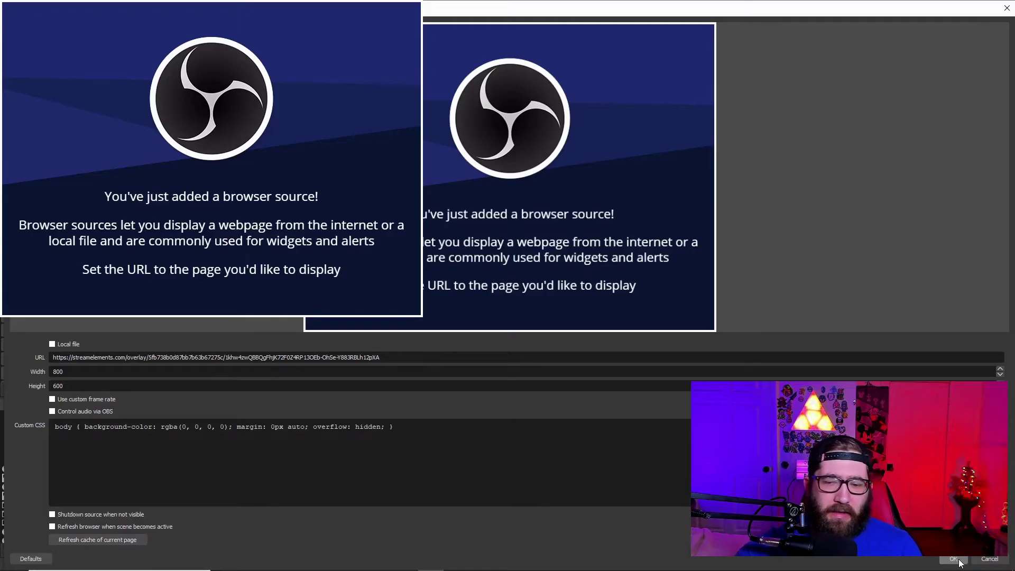
click(954, 560)
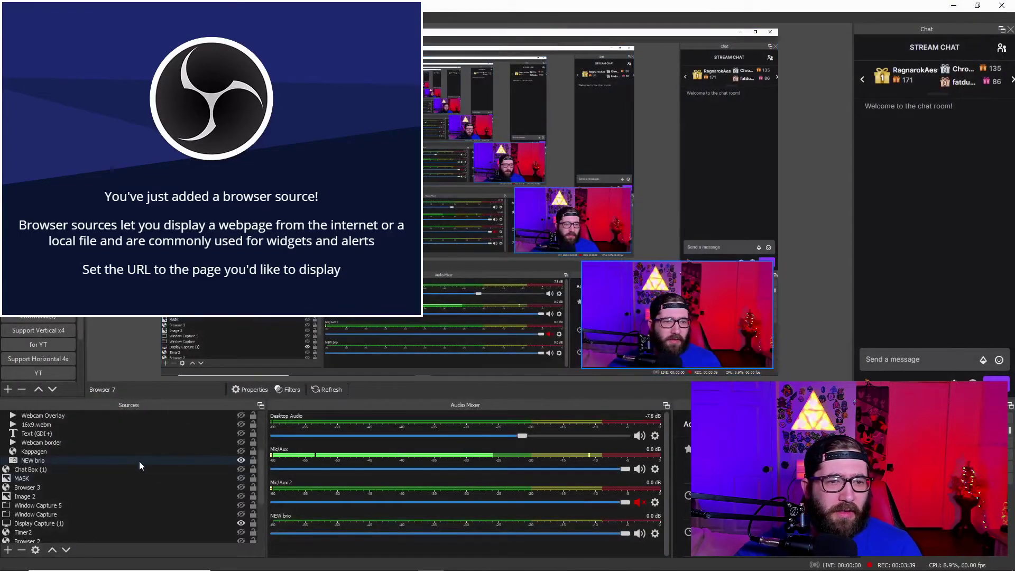
Delete the Browser 7 source from the Sources list.
scroll(135, 463, up, 3)
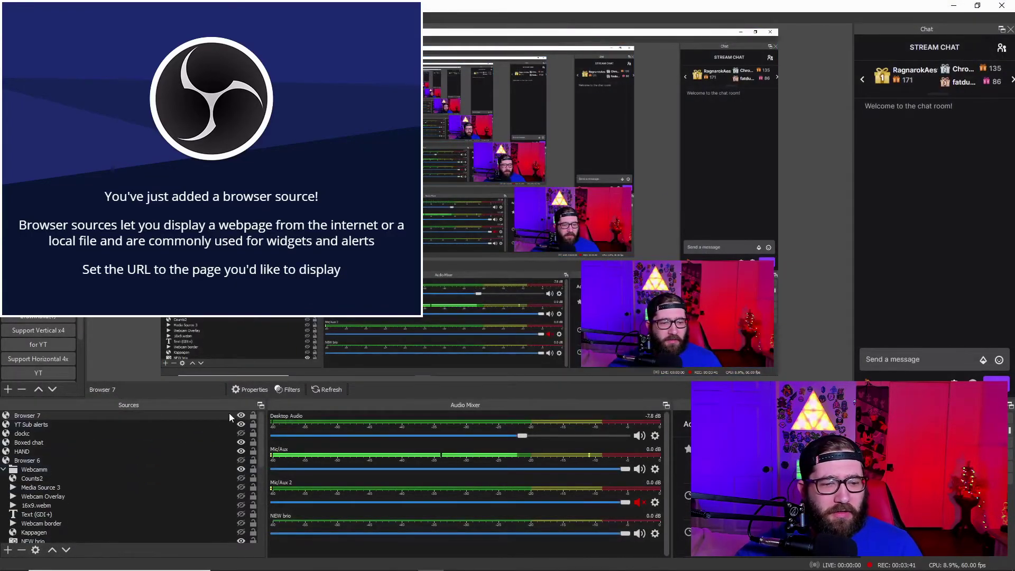
click(216, 418)
key(Delete)
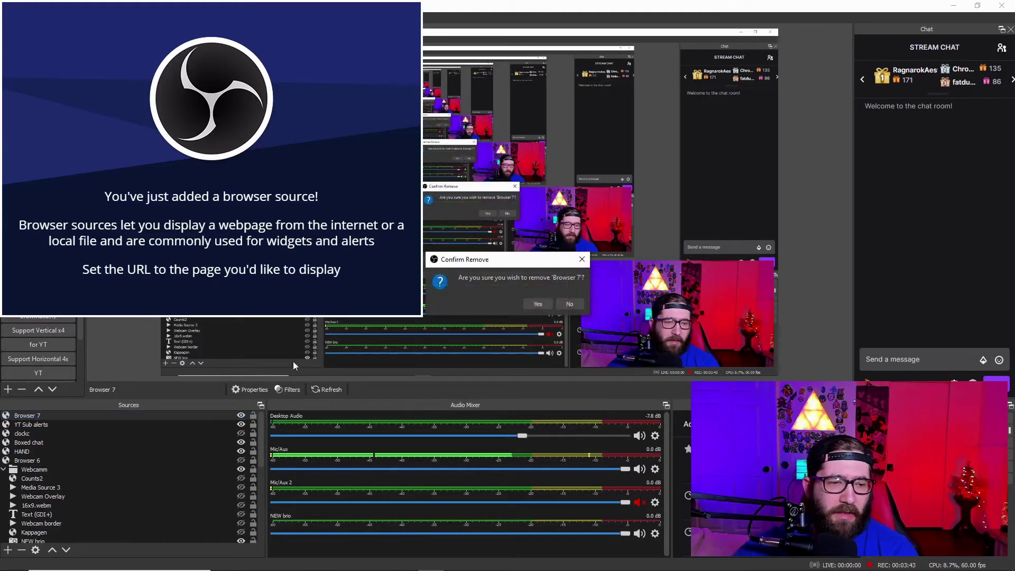
click(536, 305)
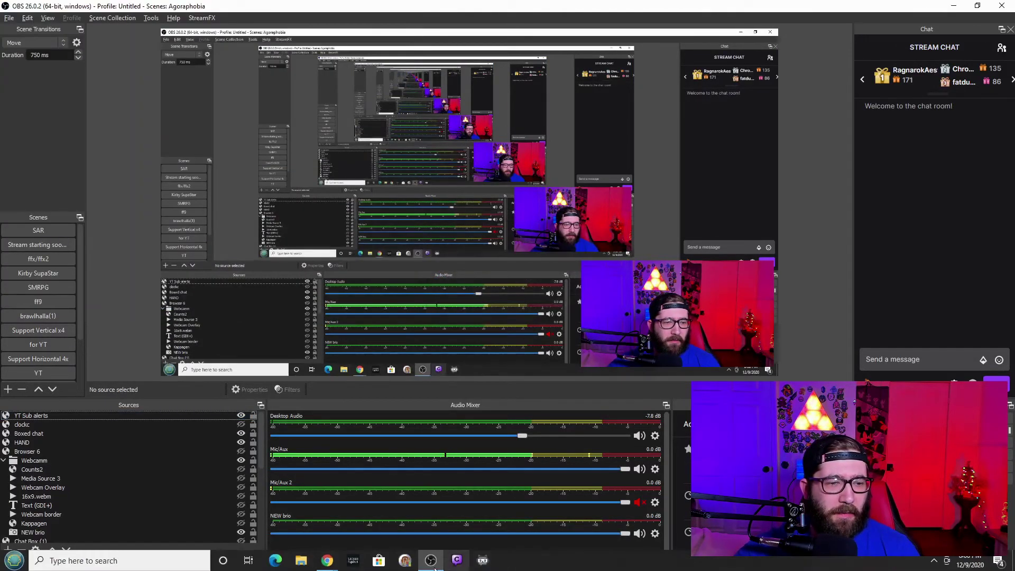
Emulate a Subscriber event with Preview LIVE on stream enabled, then view it in OBS.
mouse_move(327, 560)
click(389, 512)
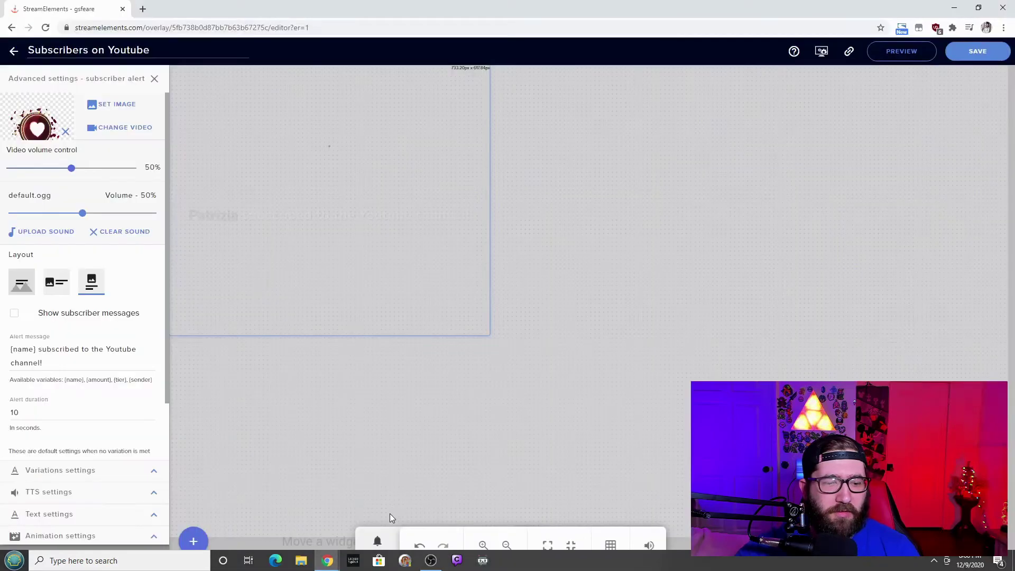
click(377, 544)
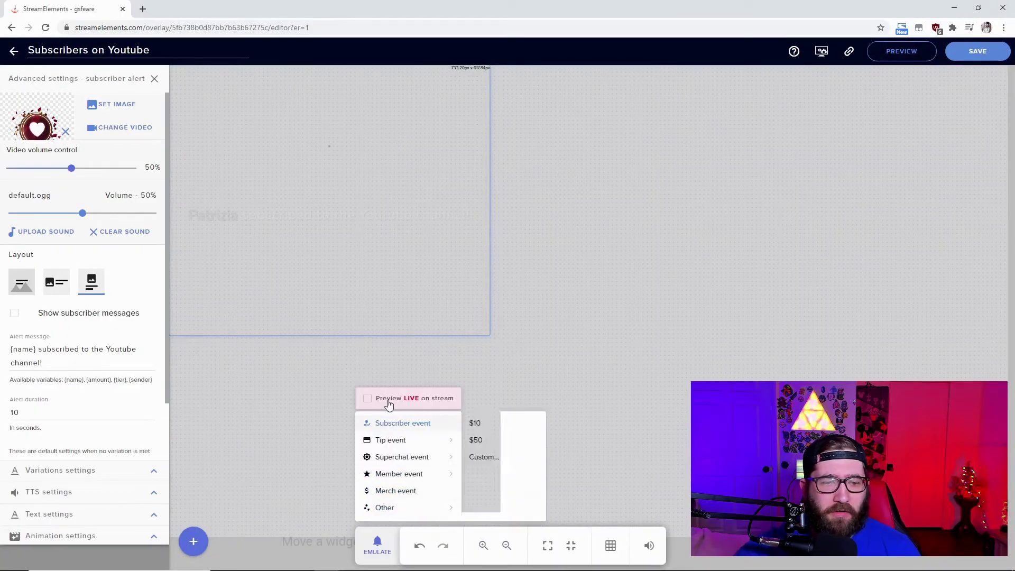
click(369, 399)
click(384, 423)
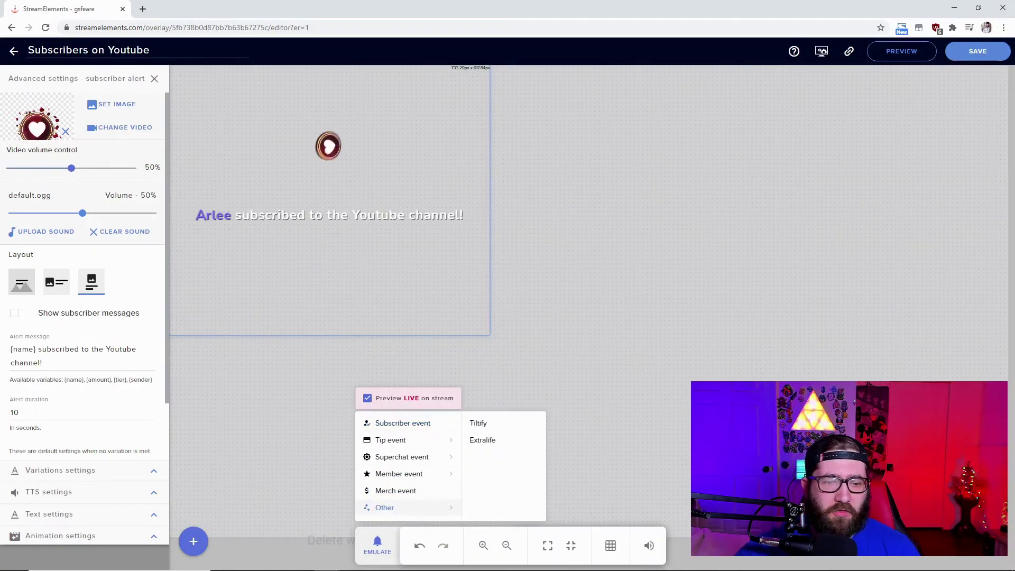
click(431, 566)
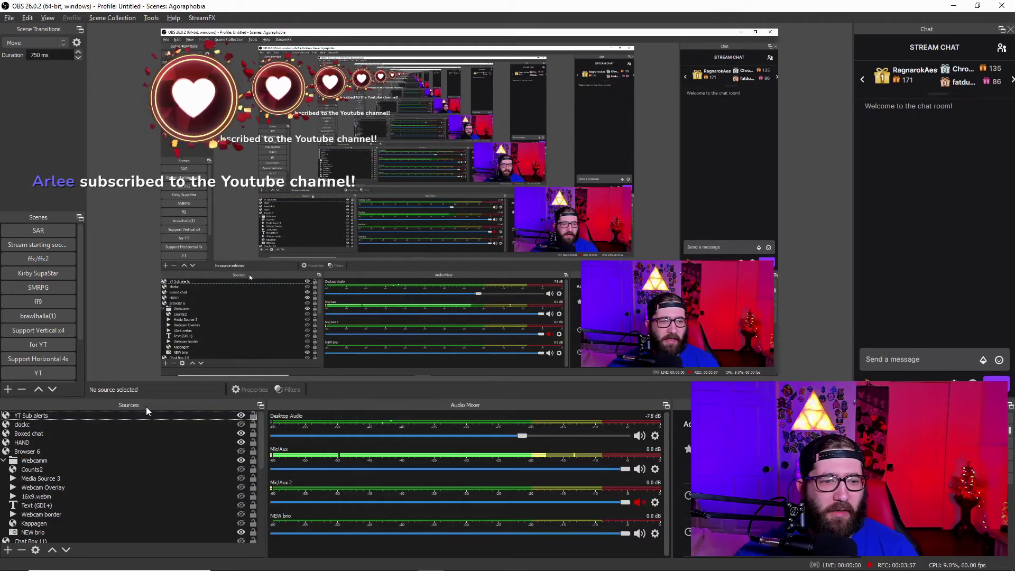
Drag the YT Sub alerts source down and to the right in the preview.
drag(159, 65, 477, 192)
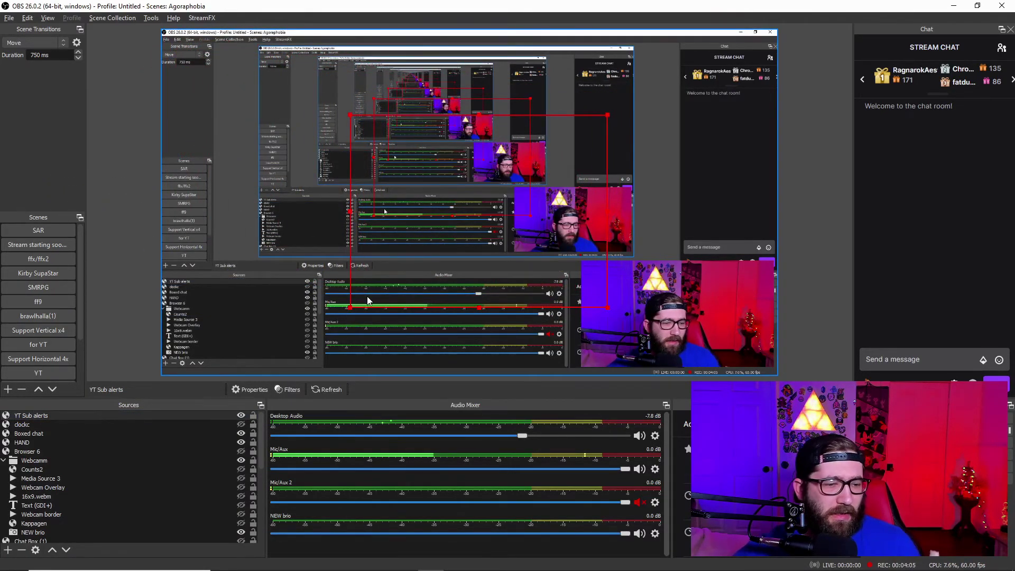